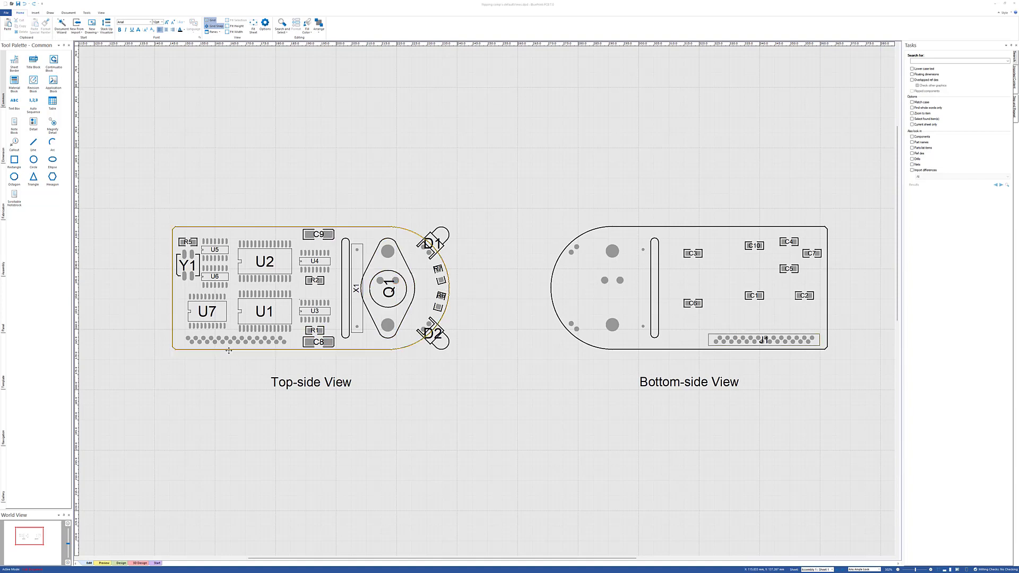
Step: Import the last ODB++ archive in the BluePrint-PCB 7.0 Demo Files folder as Allegro/OrCAD ODB++, accepting the default template auto-update
left_click(9, 16)
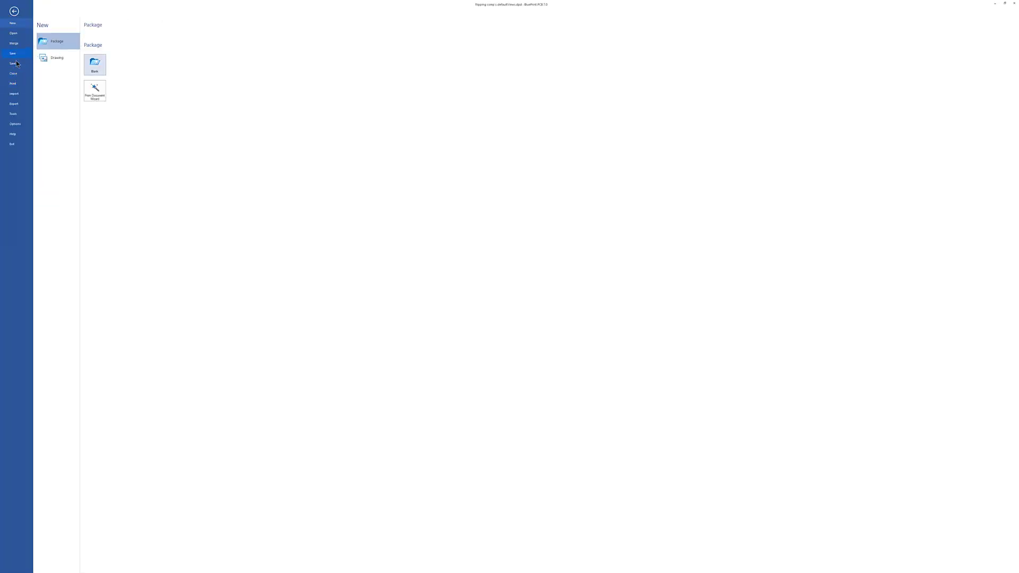
left_click(21, 96)
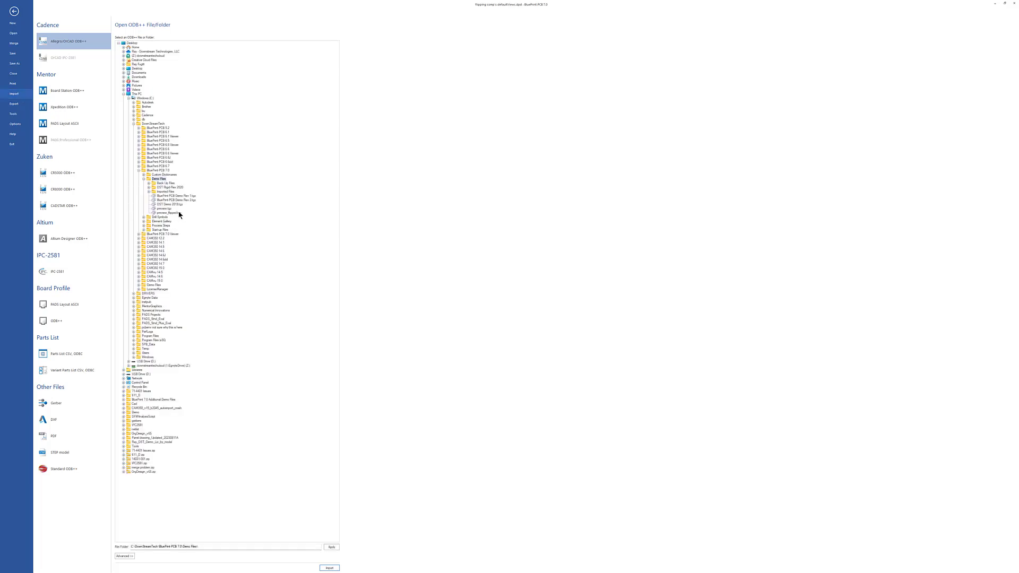
left_click(179, 213)
left_click(329, 568)
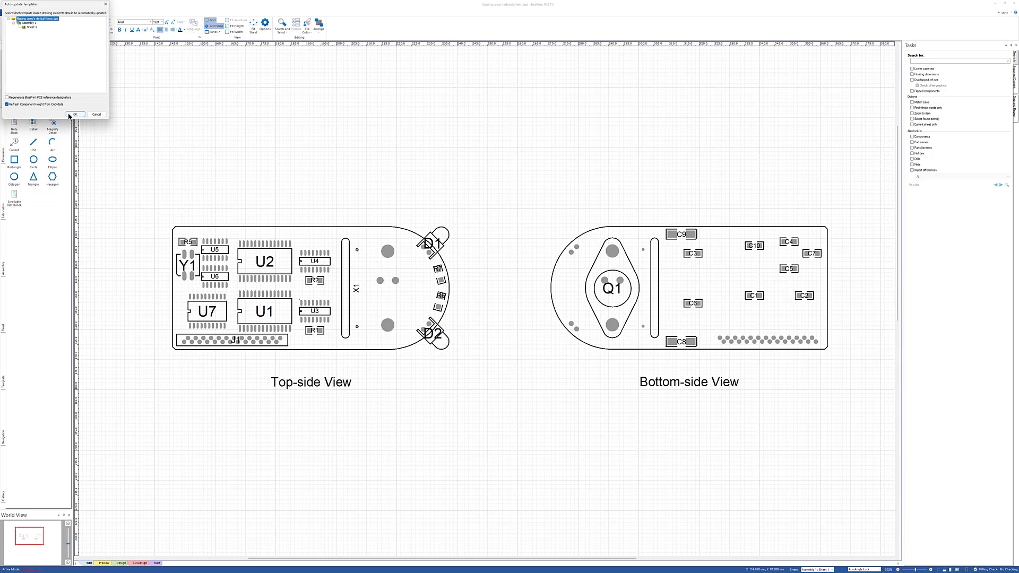
left_click(70, 114)
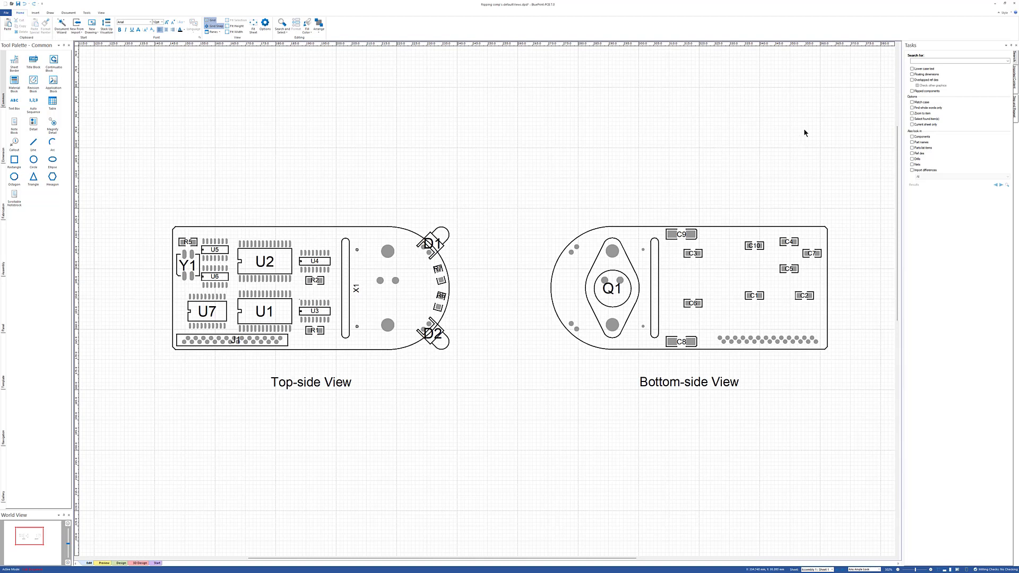
Step: Search the drawing for flipped components and go to the C8 result in the Bottom-side View
left_click(912, 91)
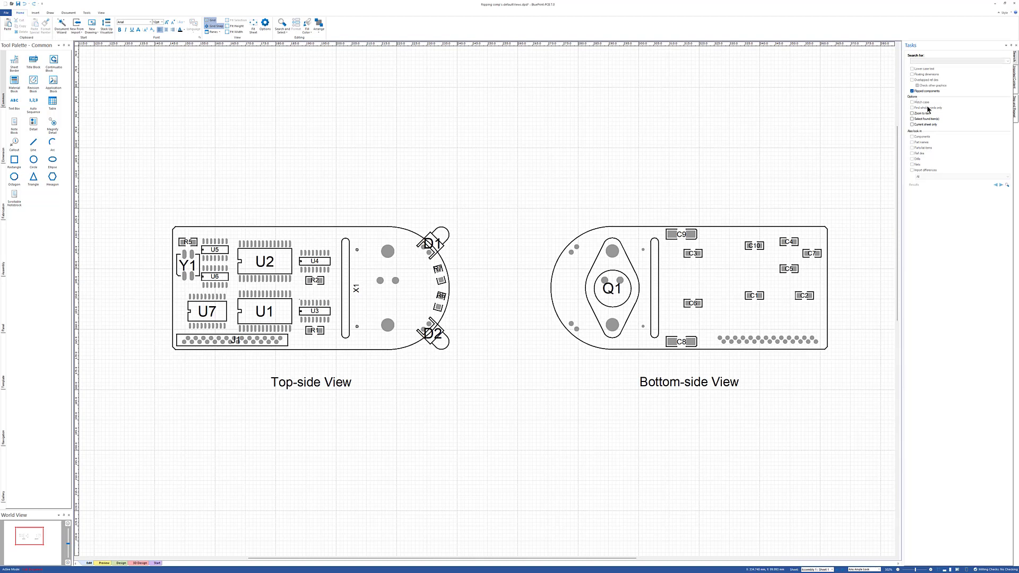
left_click(1006, 184)
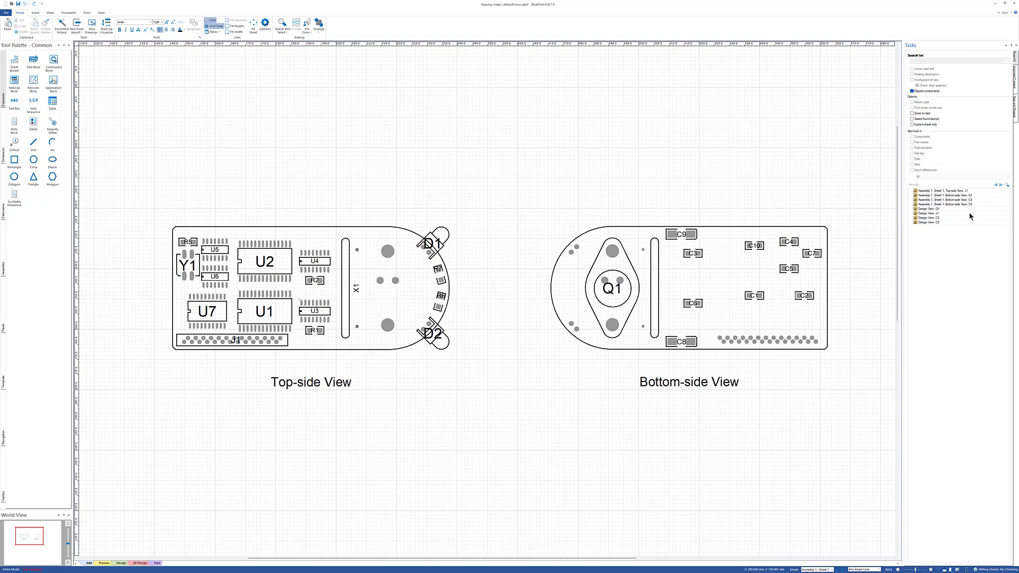
left_click(960, 200)
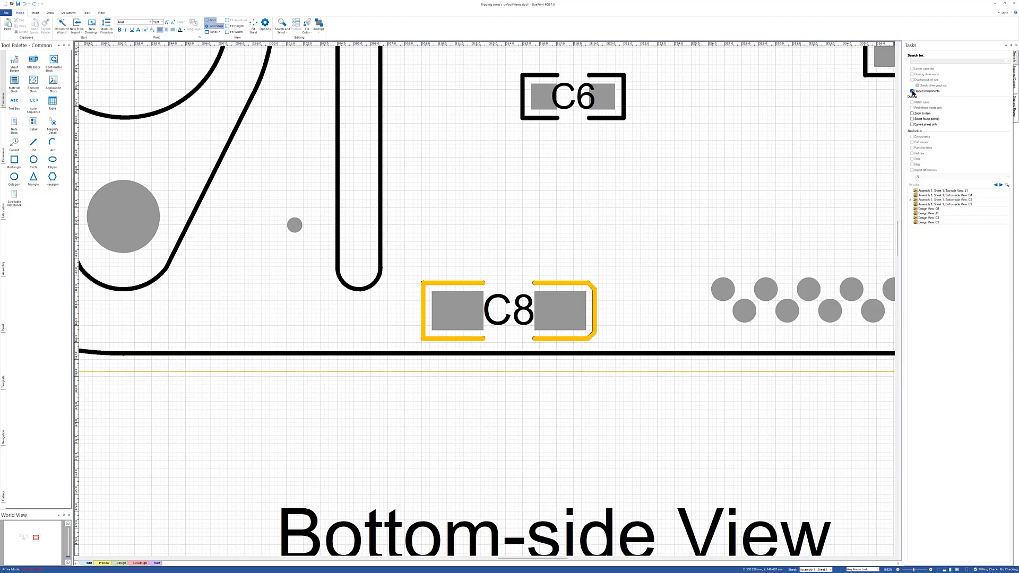
Step: Search for overlapped reference designators instead of flipped components, checking other graphics too, and go to the R5 result
left_click(912, 91)
left_click(912, 91)
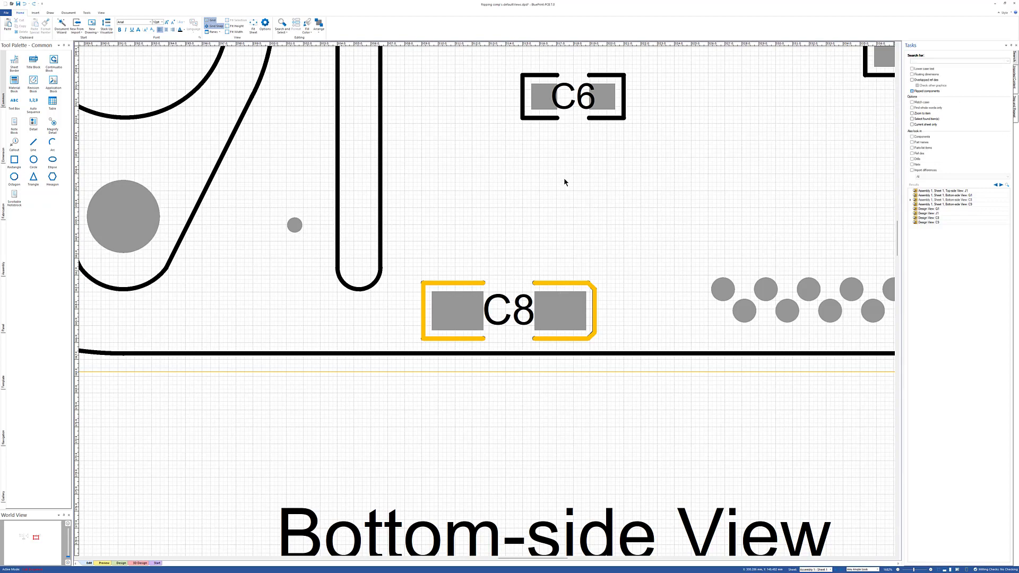
middle_click_drag(349, 258, 376, 295)
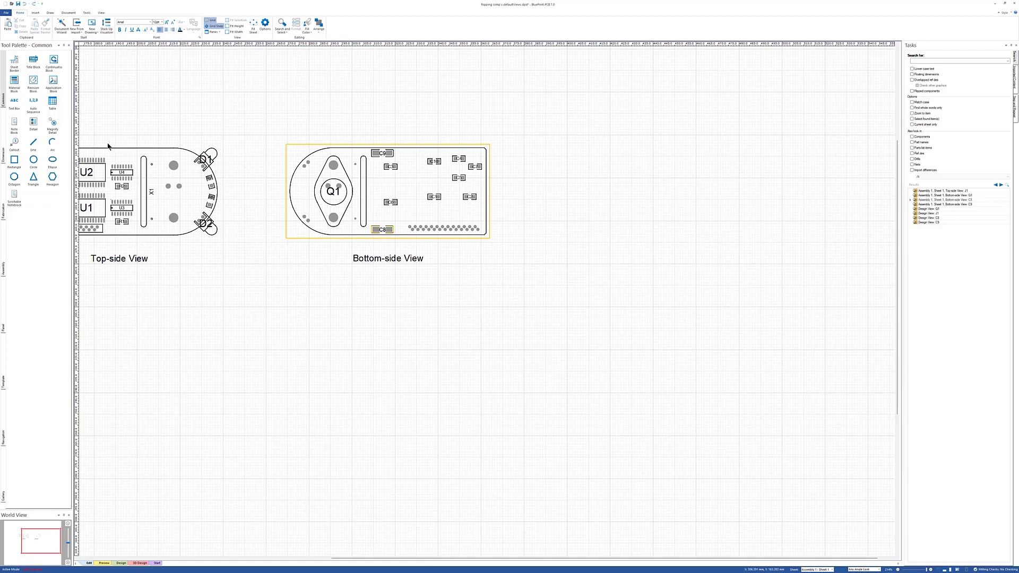
middle_click_drag(122, 169, 73, 81)
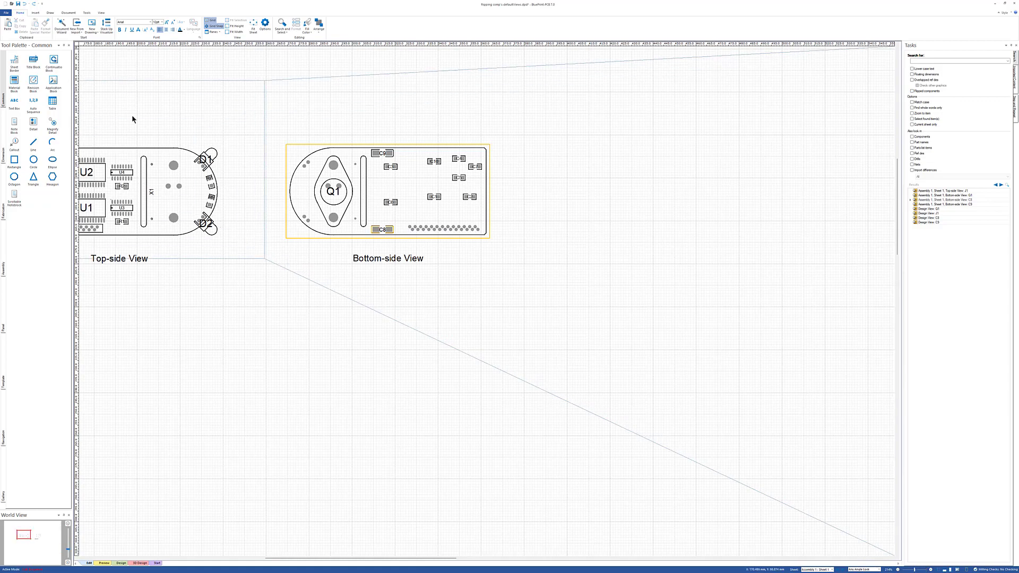
scroll(471, 270, "down", 1)
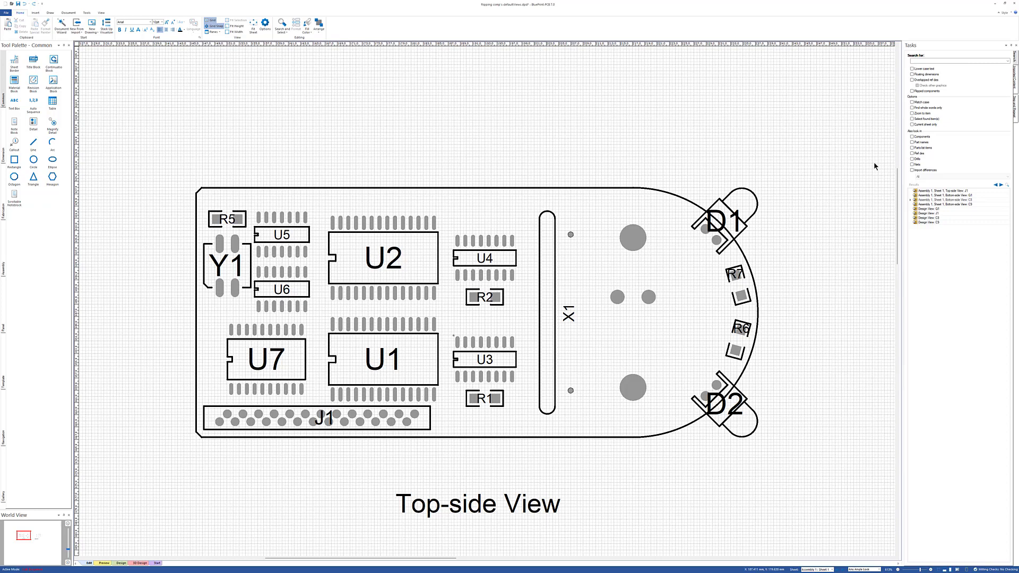
left_click(913, 80)
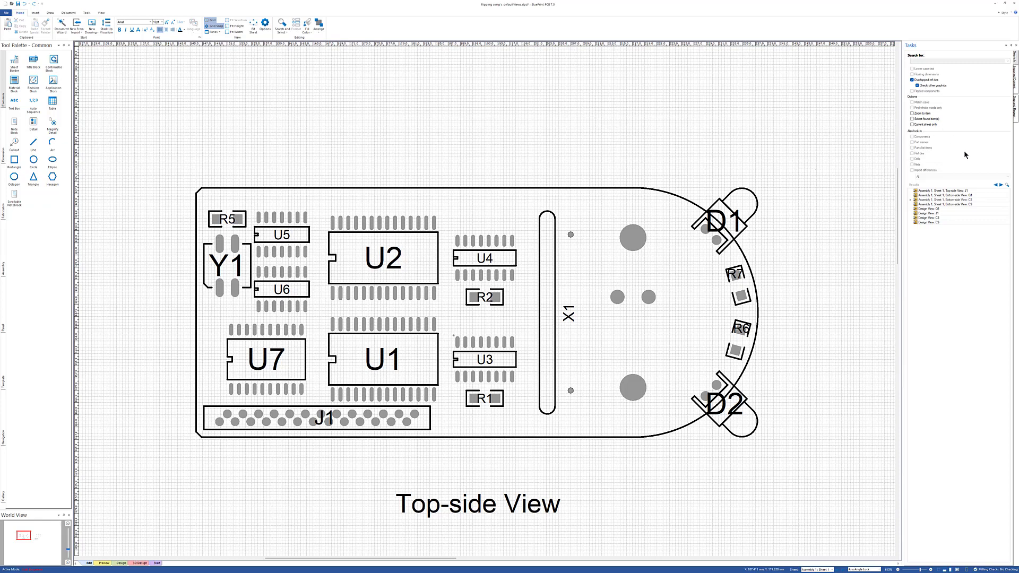
left_click(1007, 185)
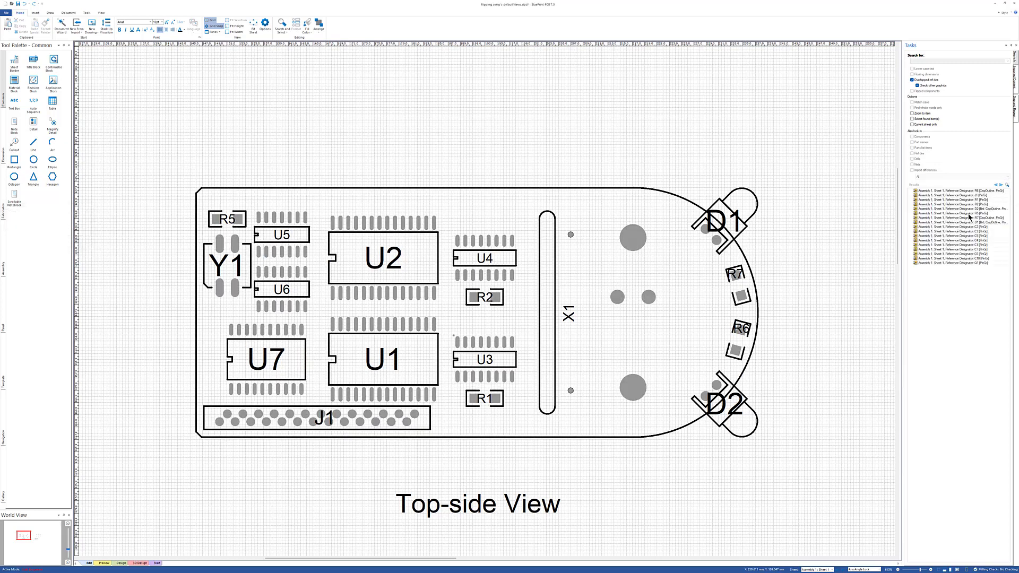
double_click(942, 214)
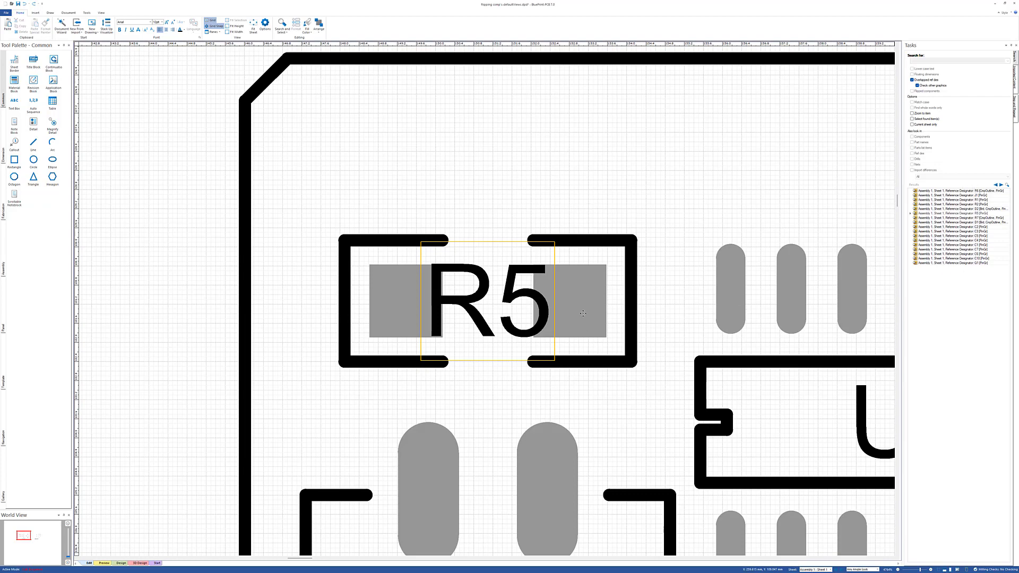
Step: Set the maximum font size of the Top-side View's BluePrint reference designators to 4 pt
scroll(511, 248, "down", 5)
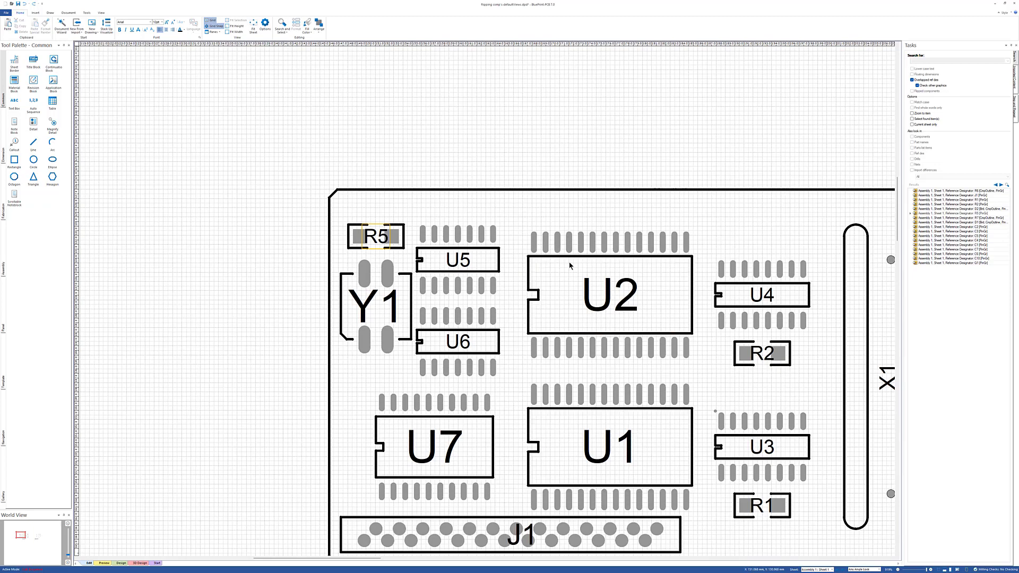
scroll(450, 220, "down", 1)
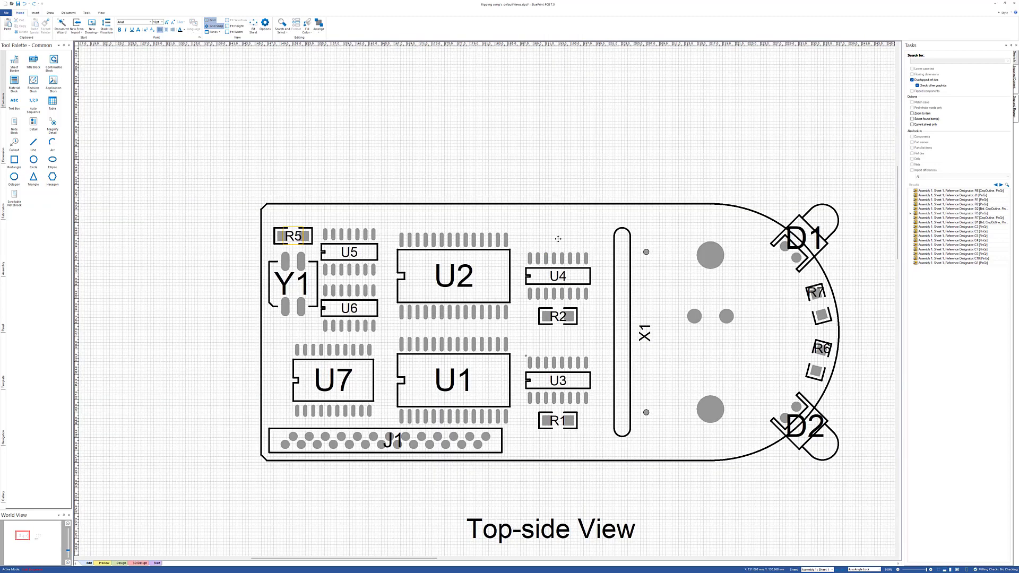
left_click(449, 203)
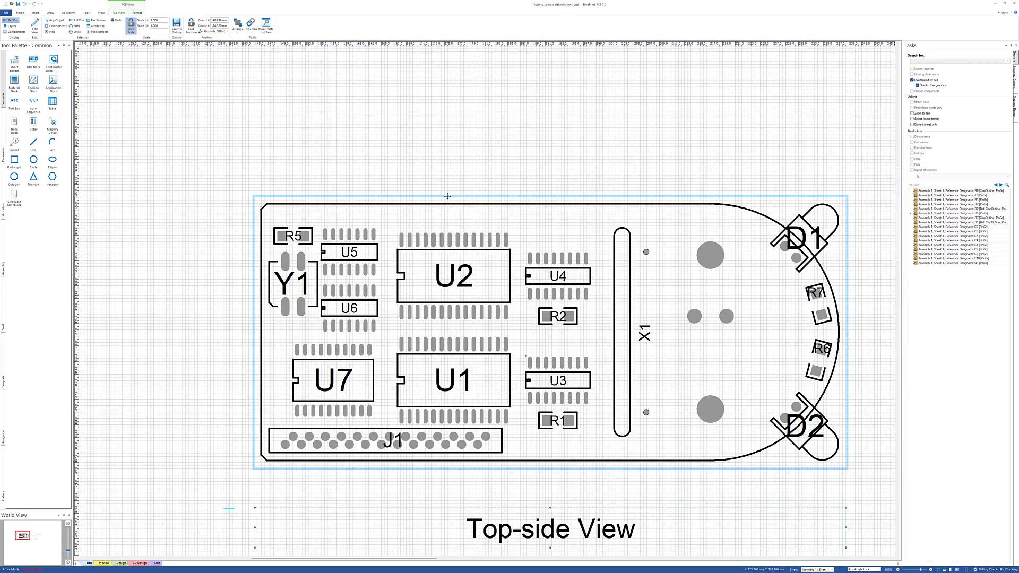
right_click(447, 196)
left_click(471, 331)
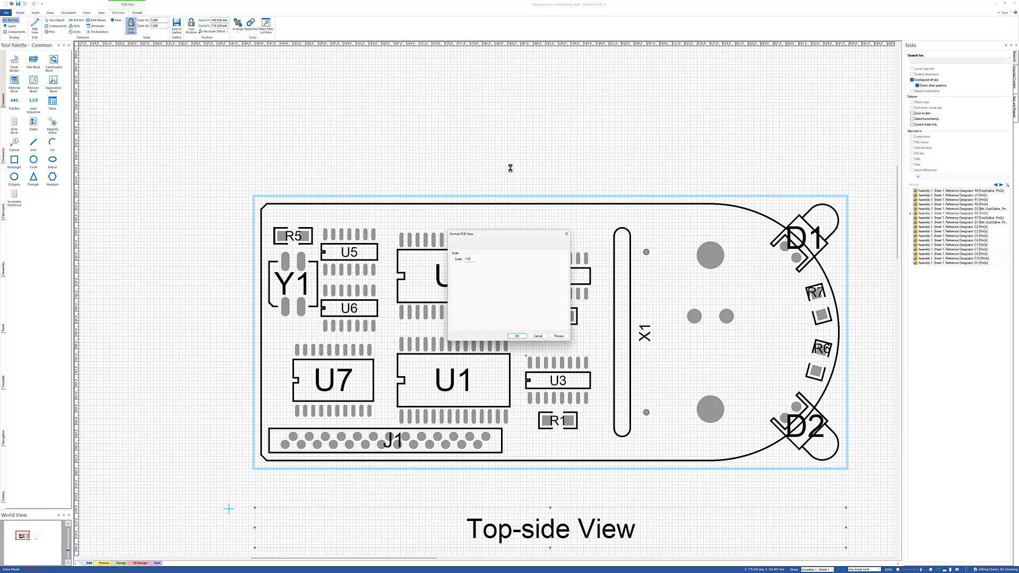
left_click(484, 186)
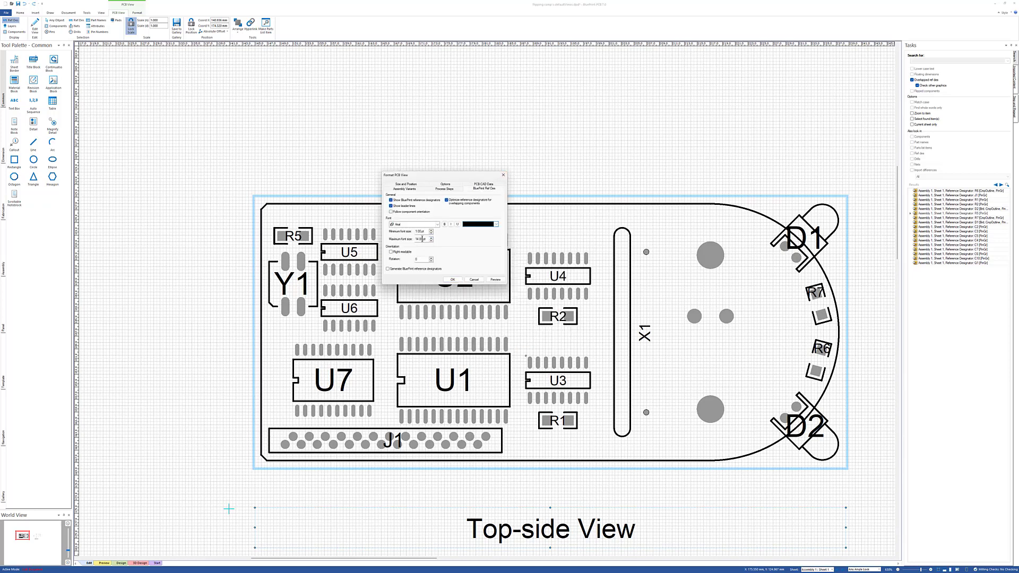
left_click_drag(426, 239, 392, 239)
type("4pt")
left_click(451, 279)
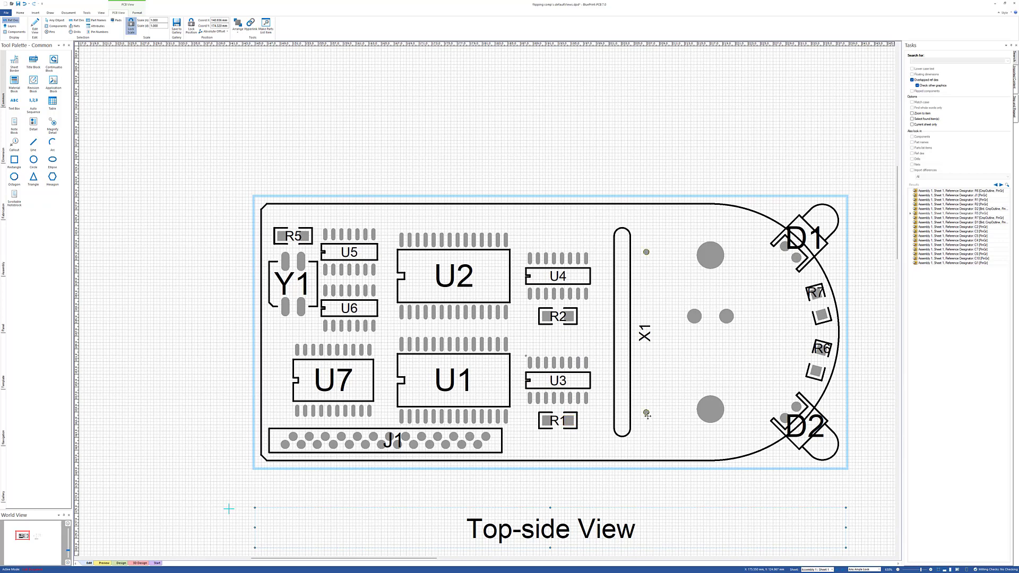
Step: Regenerate the reference designators R5, R2 and R1 in the Top-side View and rerun the overlap search
right_click(285, 226)
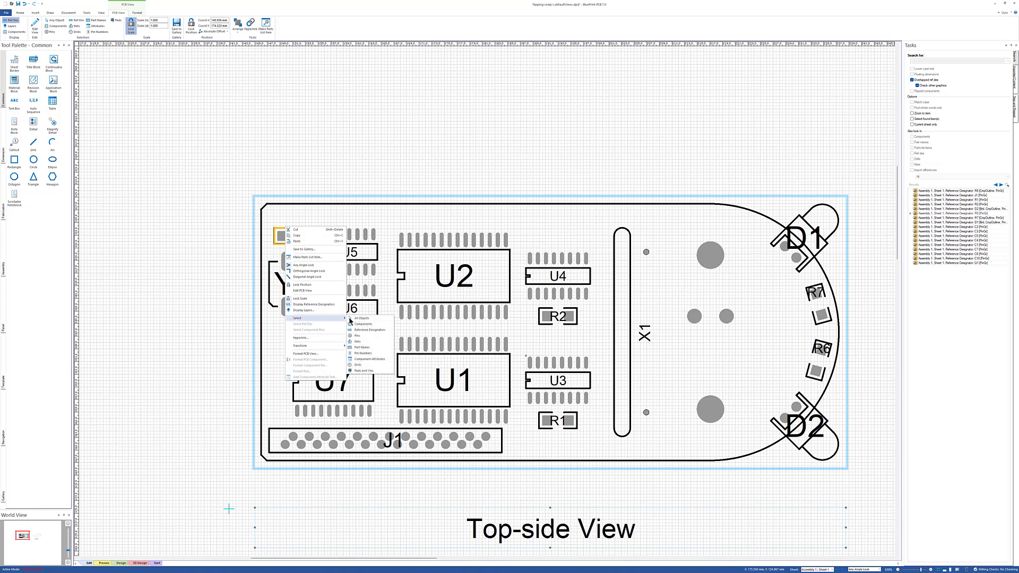
left_click(356, 331)
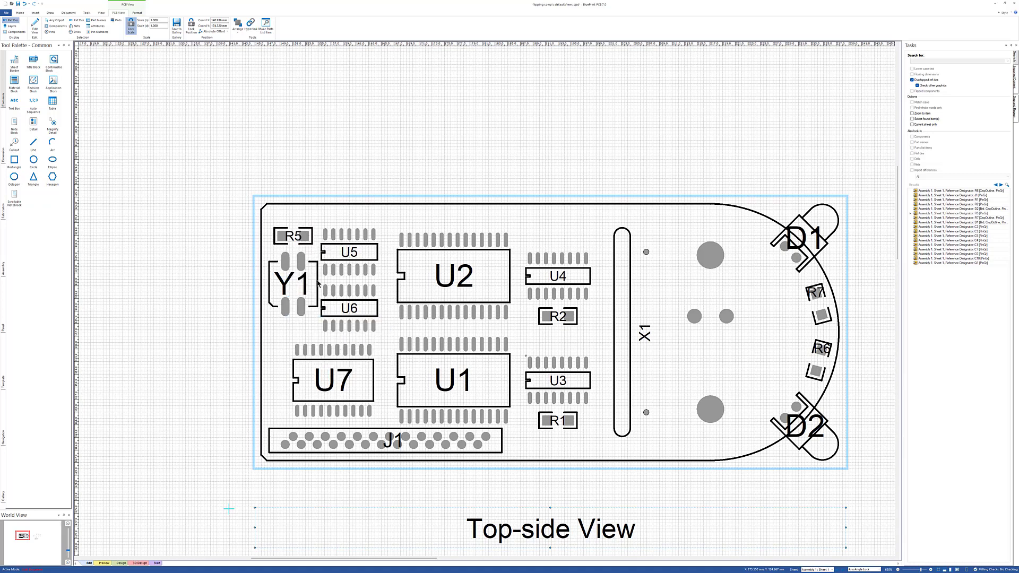
left_click(297, 243)
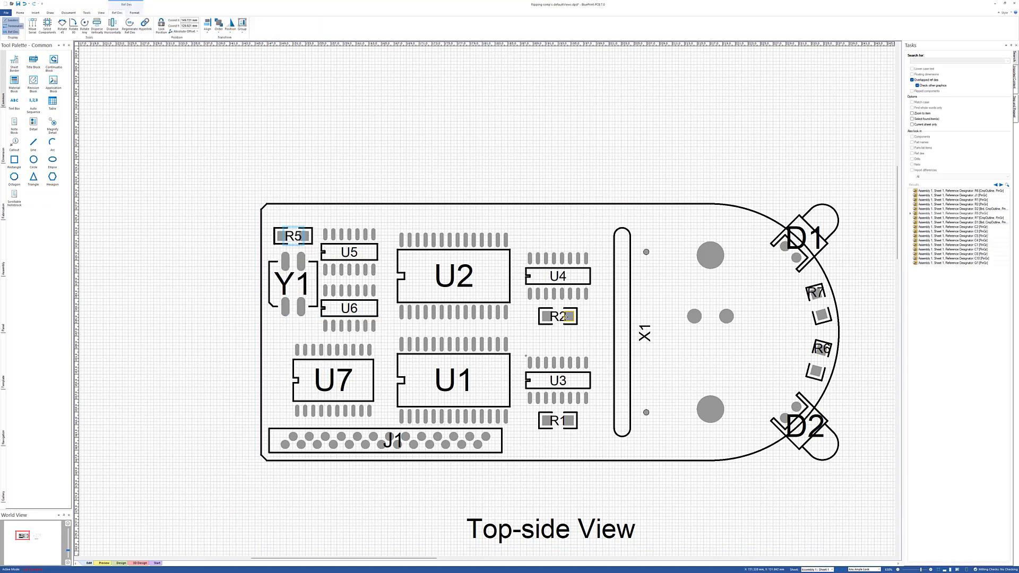
left_click(558, 320, "ctrl")
left_click(555, 423, "ctrl")
right_click(555, 423)
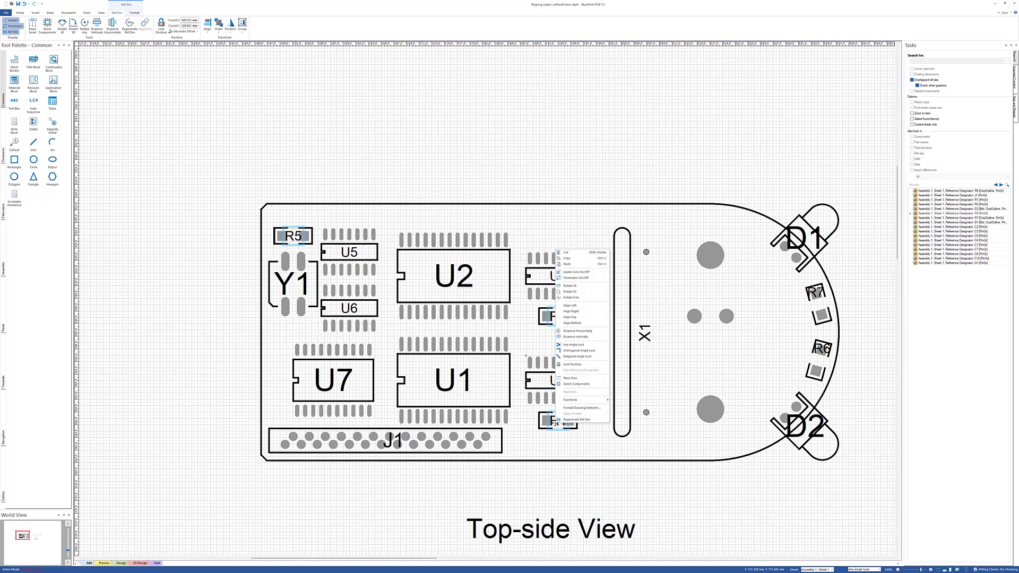
left_click(566, 420)
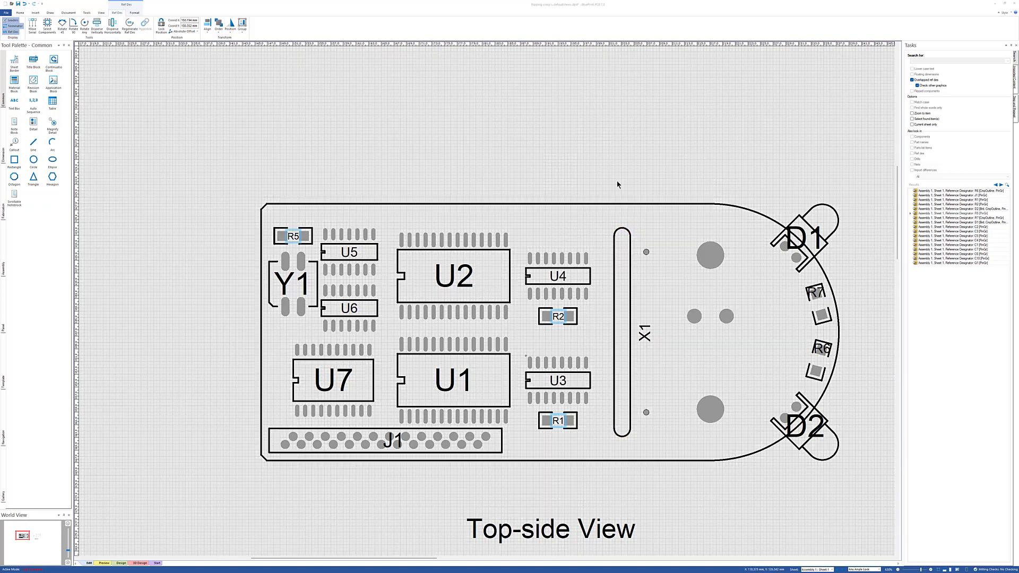
left_click(1007, 184)
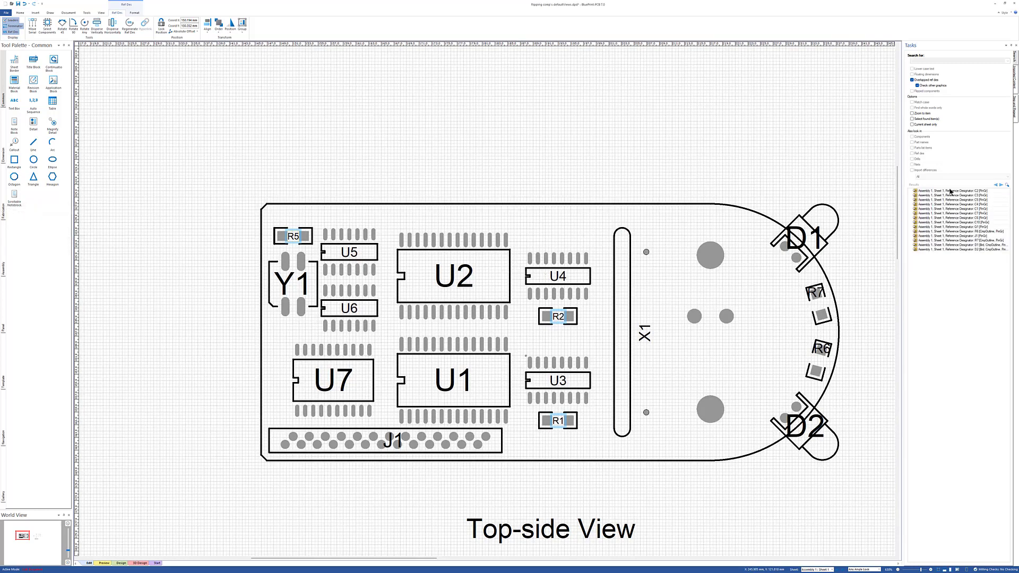